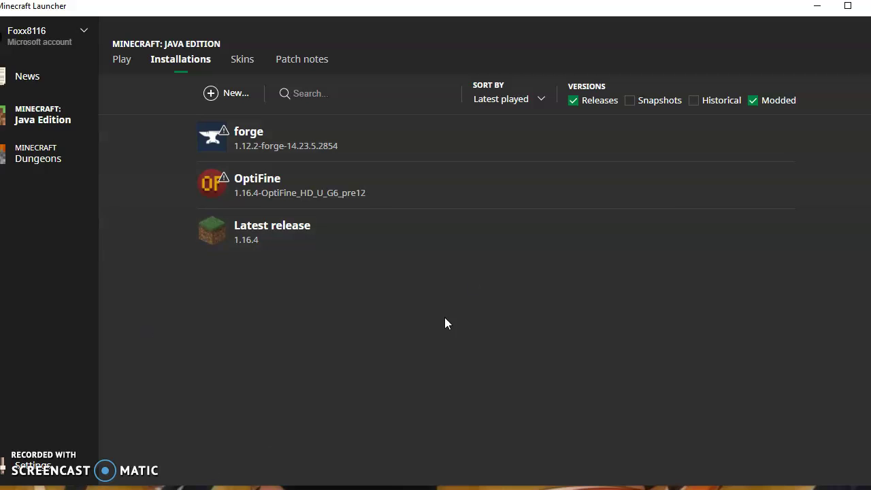
Switch to the browser and bring up the API links at the beginning of the Custom Npcs scripting page
mouse_move(261, 253)
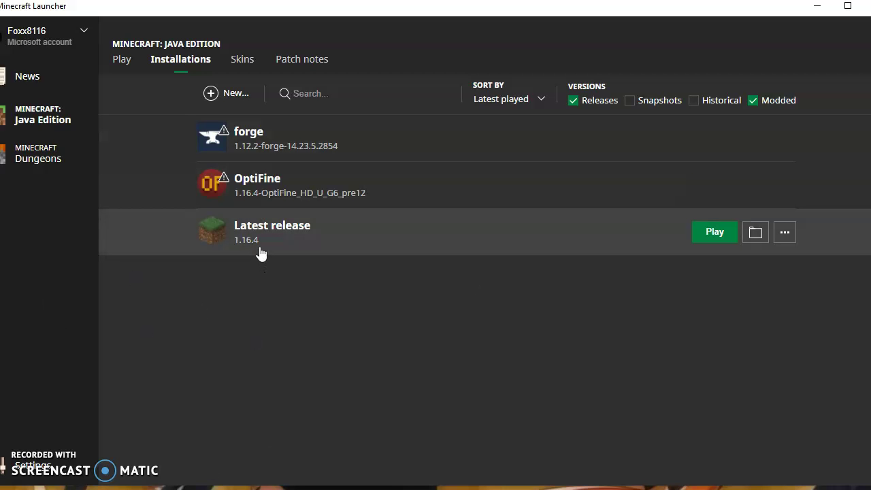
click(818, 5)
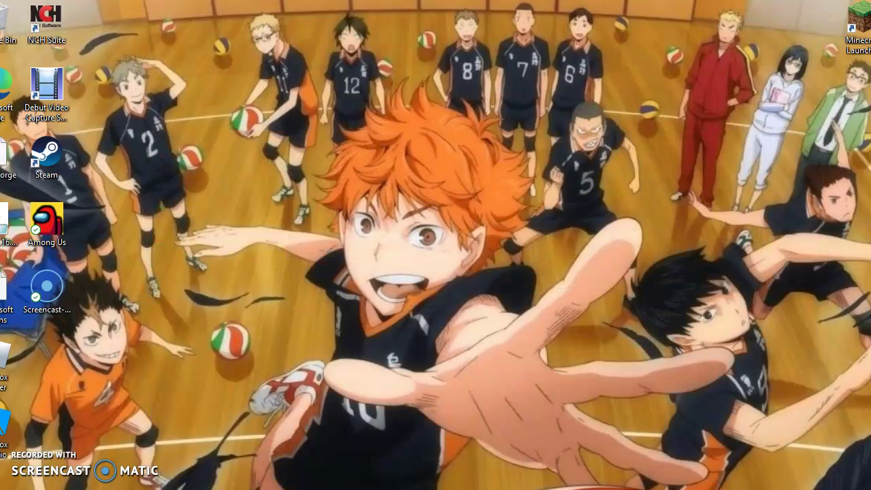
key(alt+Tab)
click(217, 7)
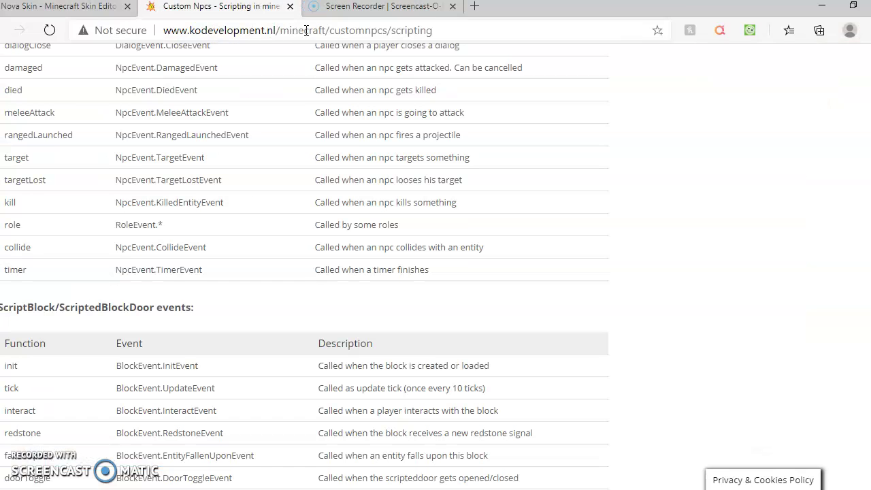
key(Home)
scroll(231, 179, down, 1)
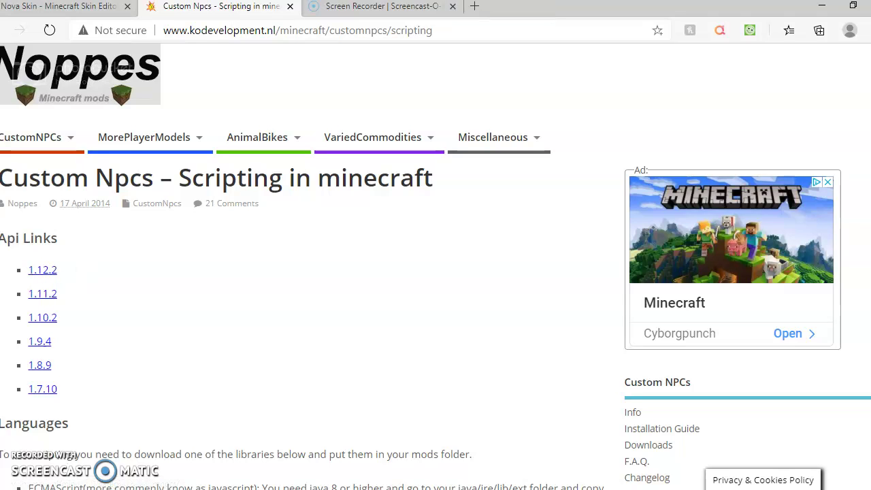
Search the web for "forge minecraft" in a new tab and open Minecraft Forge's downloads for version 1.12.2
click(476, 6)
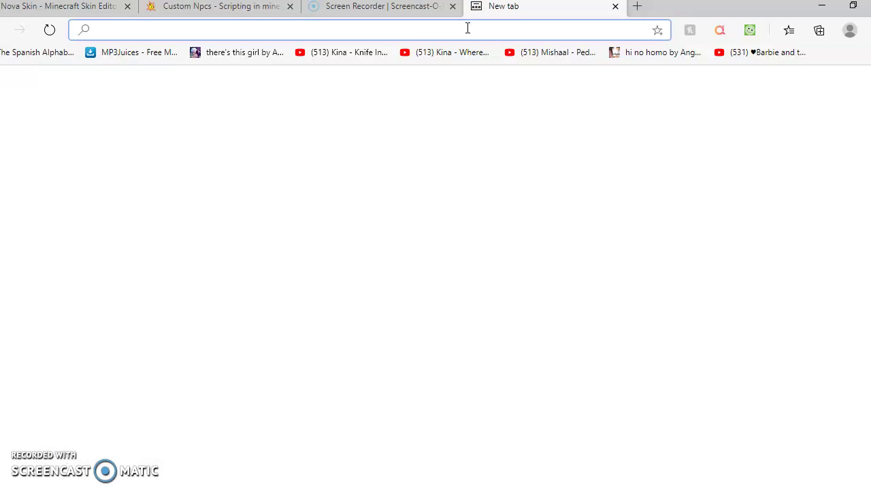
text(forge minecraft)
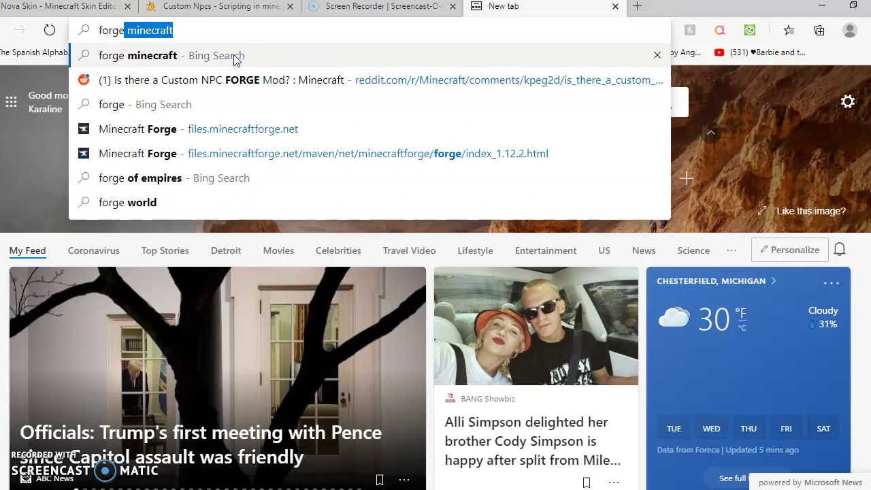
click(233, 59)
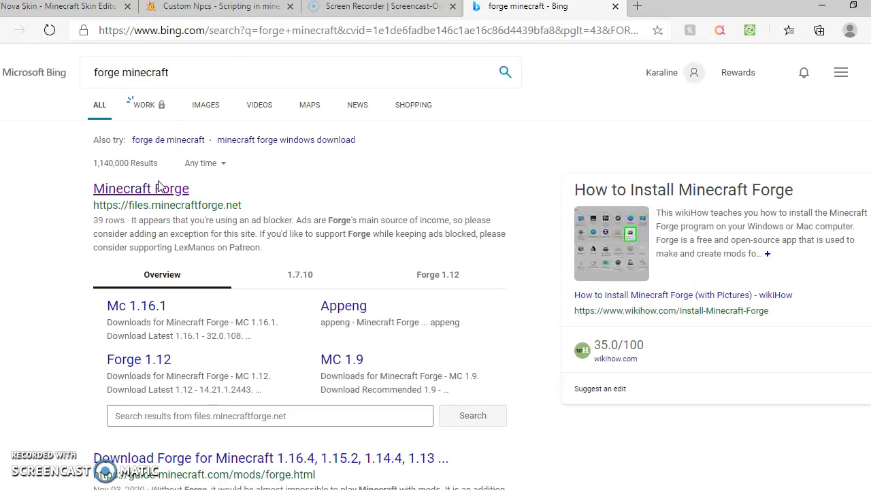
click(163, 181)
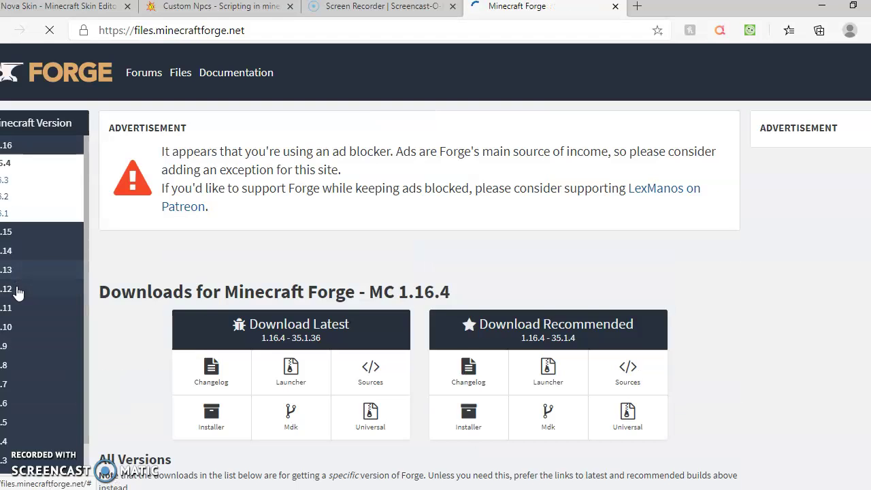
click(18, 293)
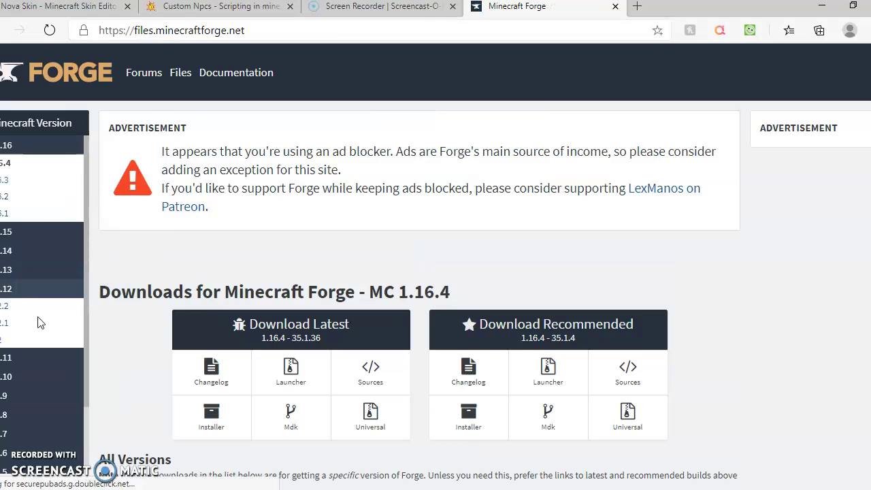
scroll(195, 236, down, 1)
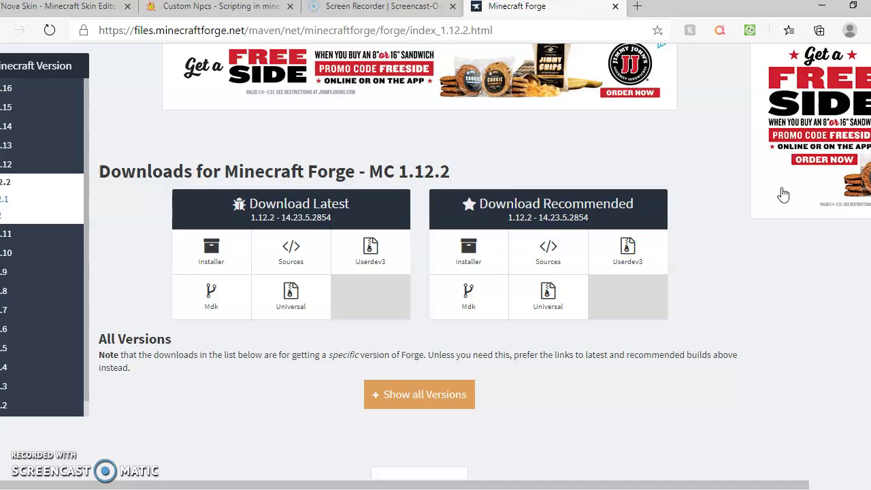
Search the web for "curseforge" in another new tab and open the Minecraft section of the CurseForge site
click(638, 7)
text(curse)
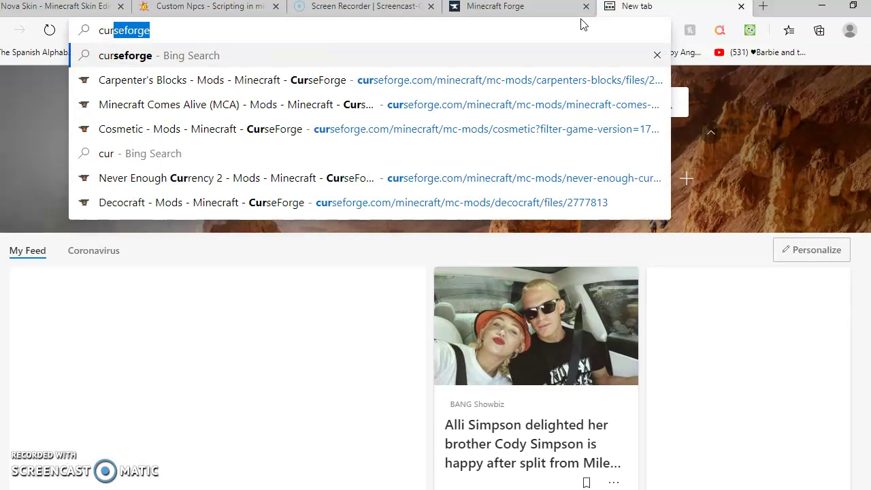
click(292, 55)
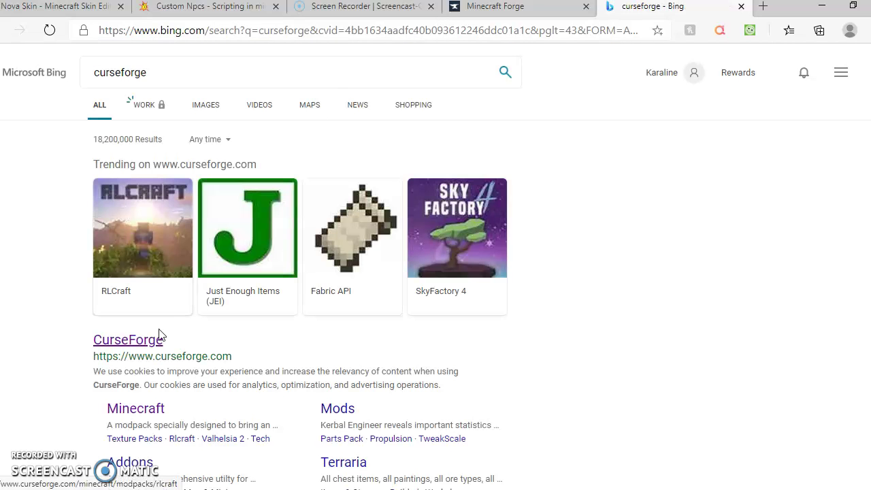
click(138, 339)
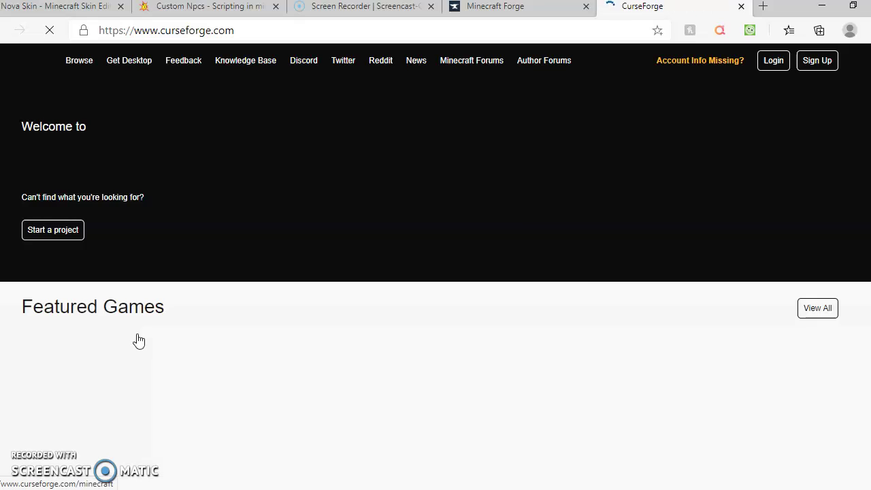
scroll(136, 341, down, 3)
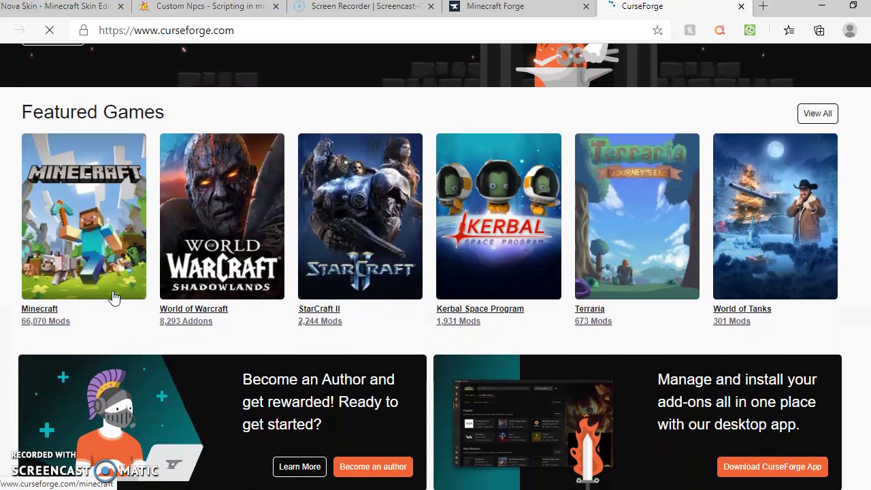
click(115, 298)
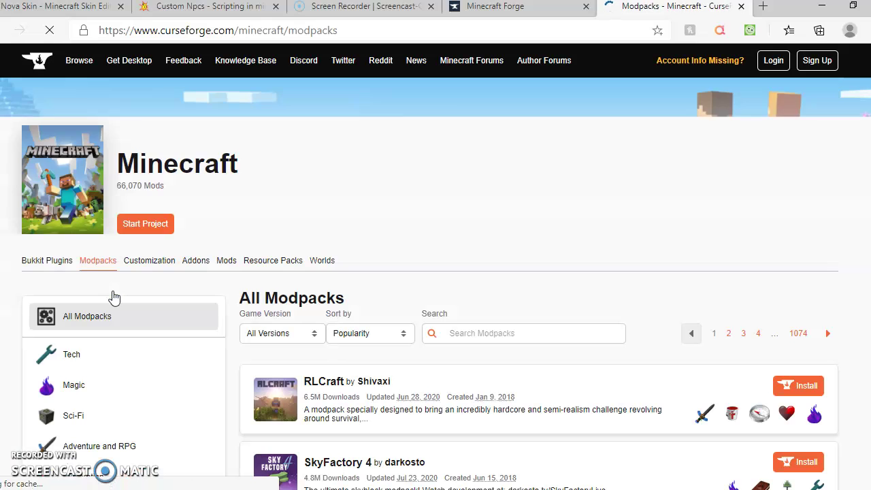
Filter the CurseForge modpacks list to game version 1.12.2
scroll(114, 298, down, 3)
click(276, 113)
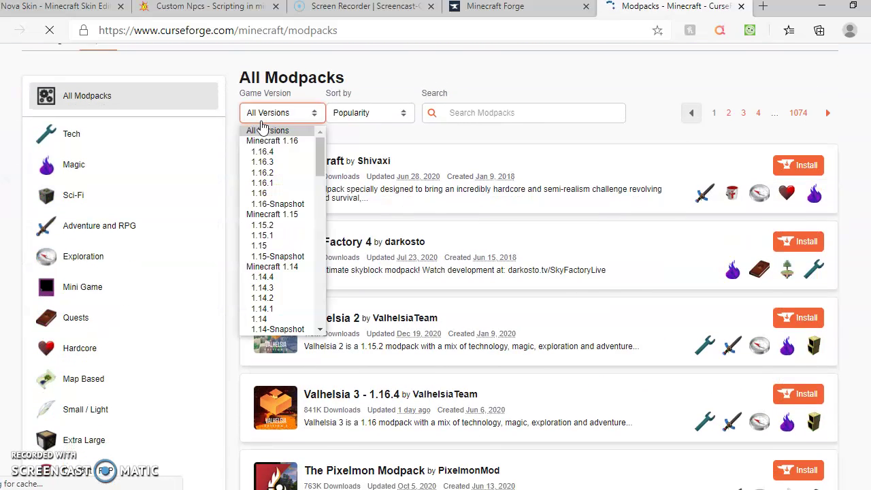
scroll(280, 242, down, 5)
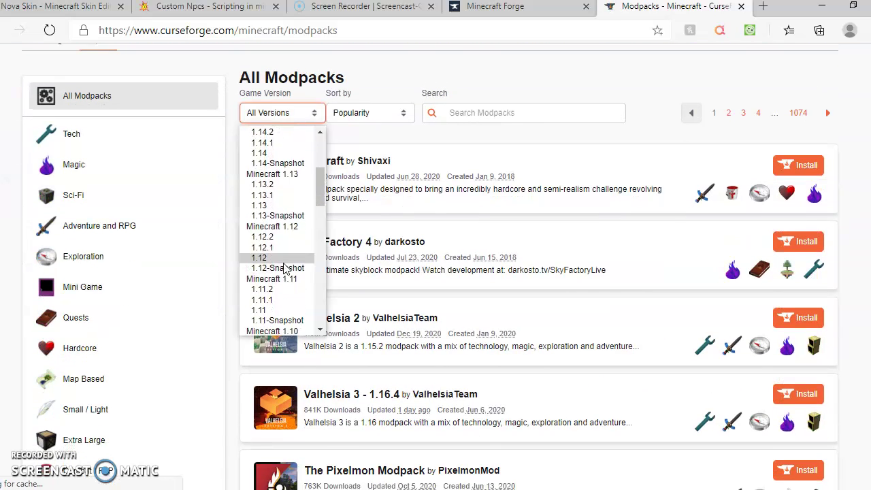
click(277, 240)
click(298, 115)
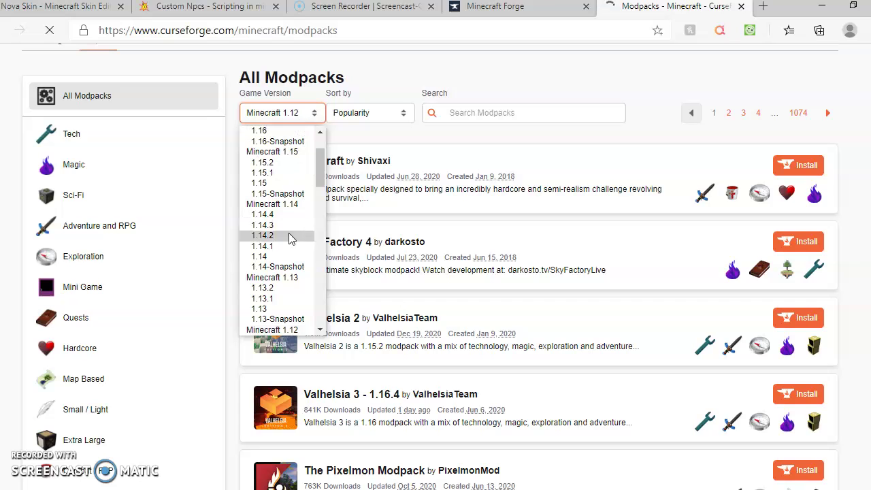
scroll(281, 224, down, 1)
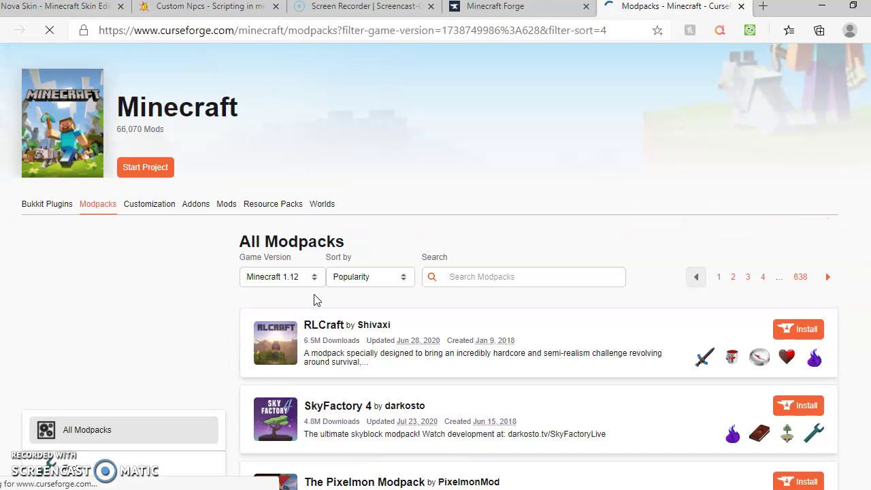
click(313, 277)
scroll(292, 210, down, 1)
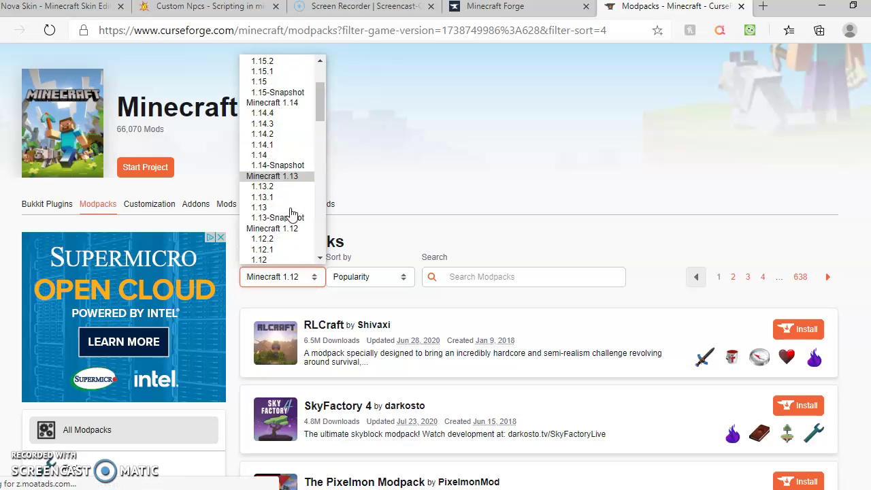
scroll(290, 215, down, 3)
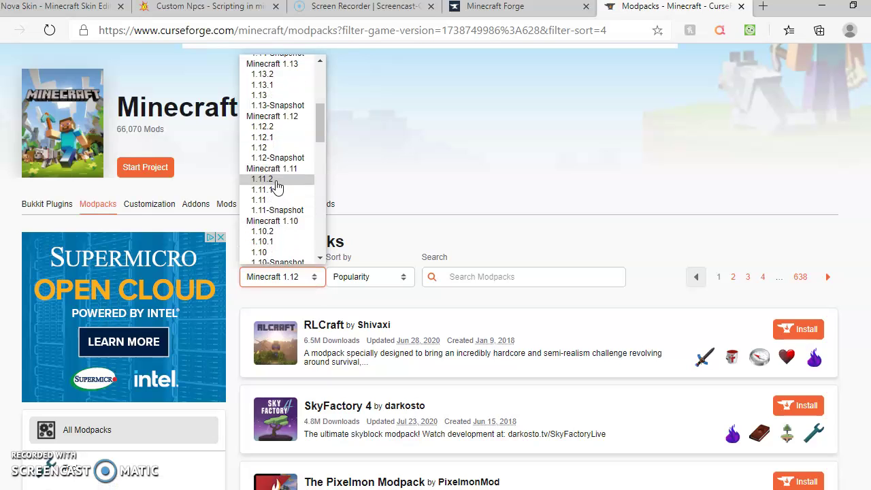
click(272, 127)
Look through the first page of filtered modpacks and return to the Custom Npcs scripting page
scroll(379, 209, down, 2)
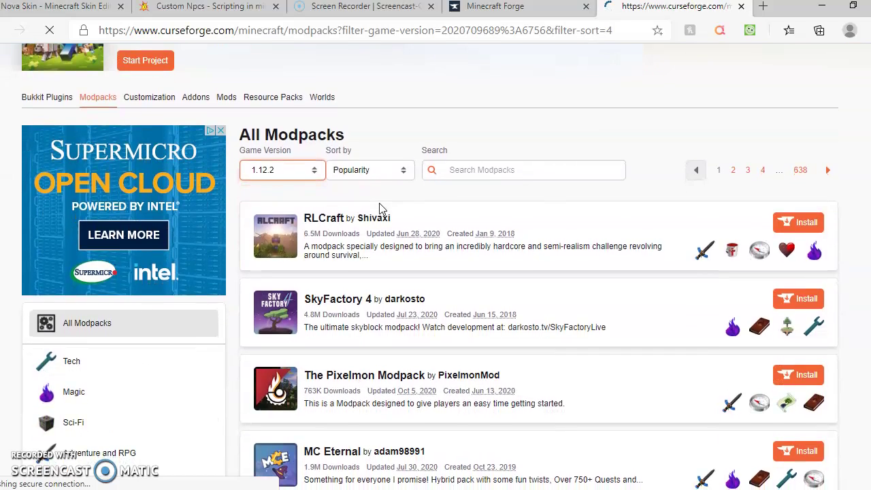
scroll(380, 208, down, 8)
scroll(379, 209, down, 9)
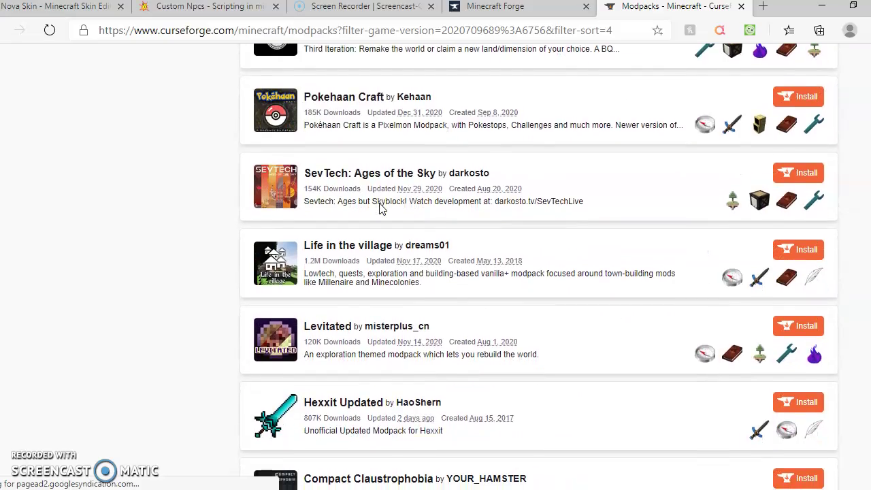
scroll(379, 208, down, 6)
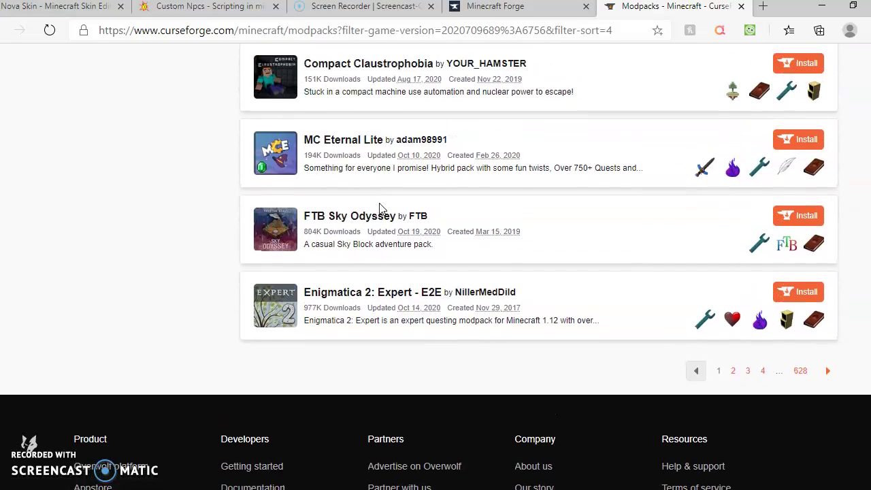
scroll(380, 208, up, 20)
key(ctrl+2)
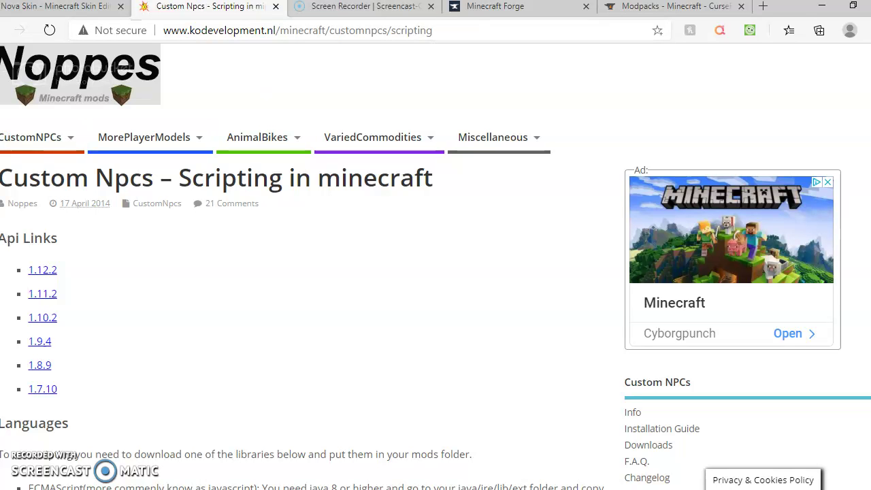
Clear the open windows away and examine the mod files in the "mods for mc 1.16.4" folder in Downloads
click(822, 6)
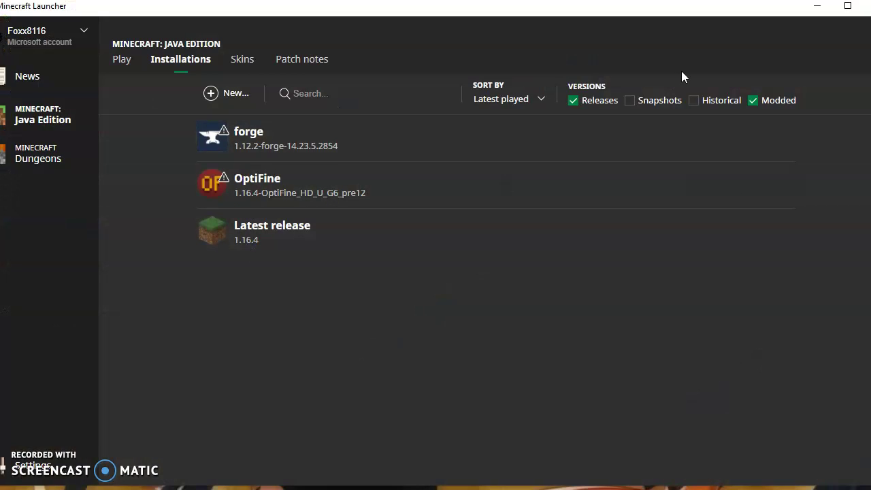
click(807, 15)
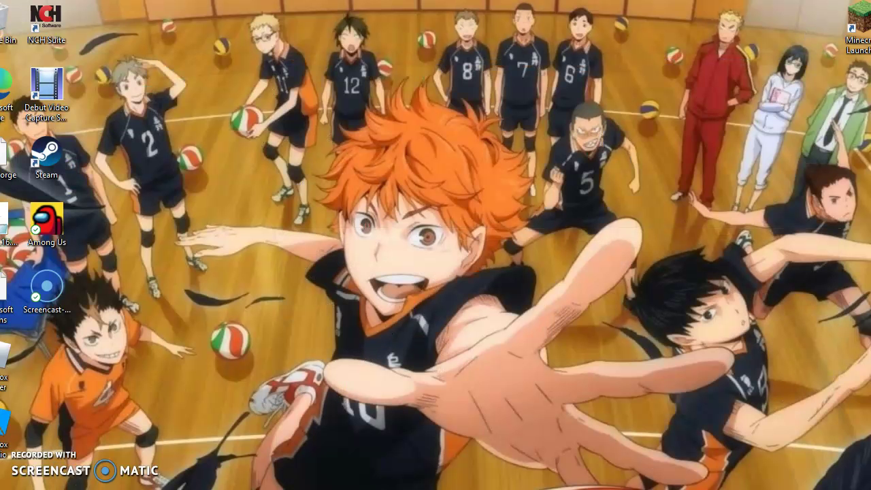
key(super+e)
click(171, 287)
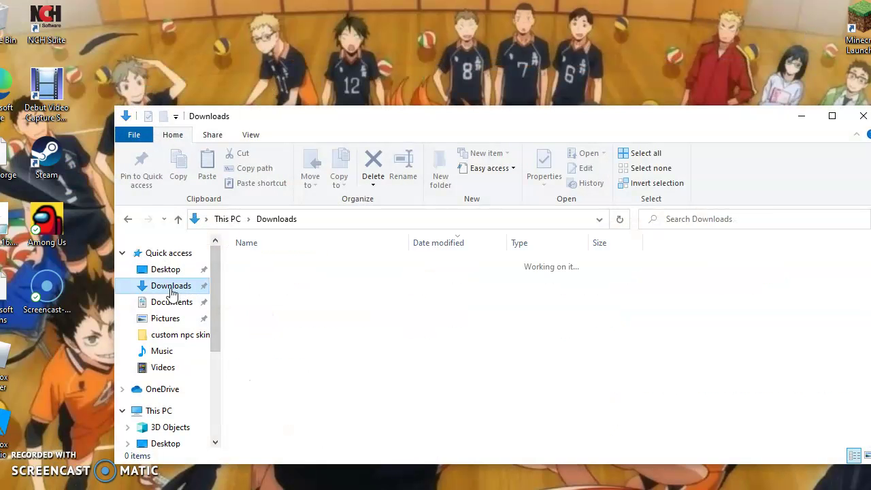
scroll(306, 303, down, 8)
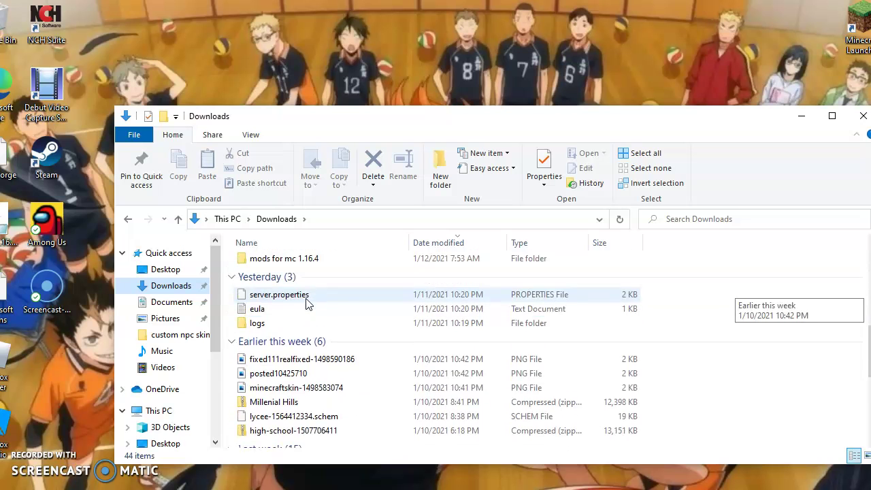
scroll(306, 303, up, 1)
double_click(276, 288)
scroll(361, 337, down, 9)
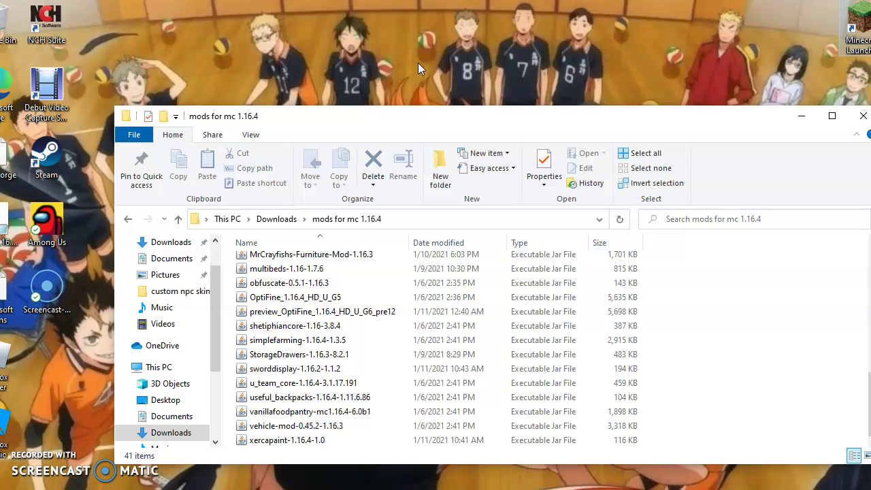
click(802, 117)
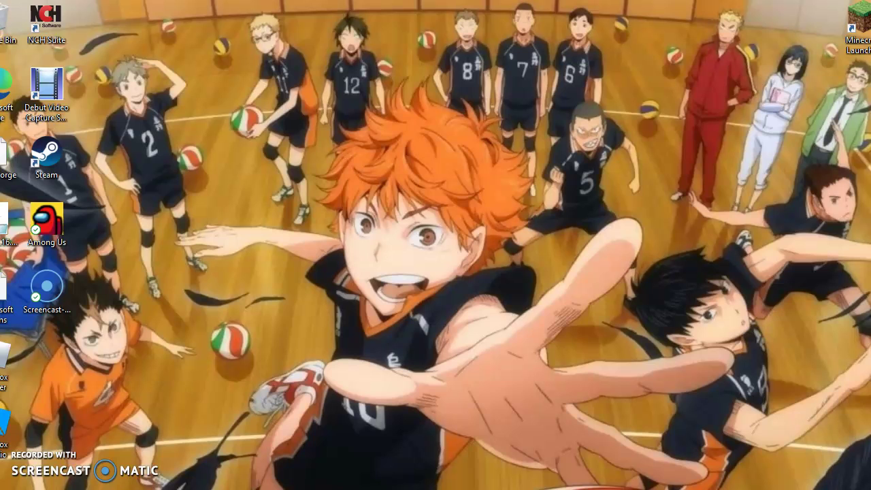
Go to the %appdata% location from the Windows search and open the .minecraft folder
key(super)
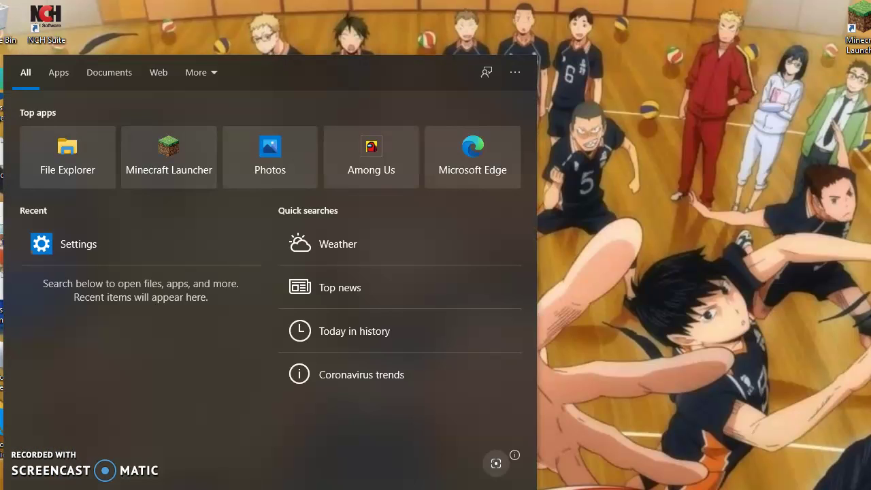
text(%appda)
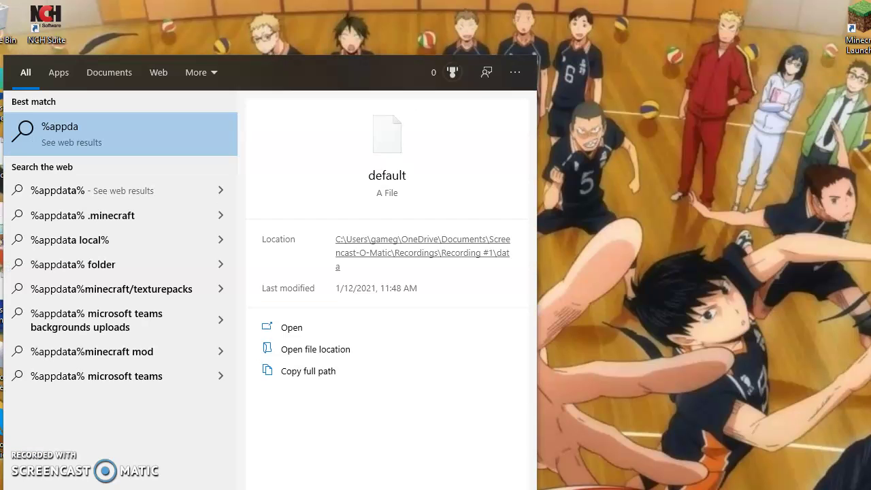
text(ta%)
key(Return)
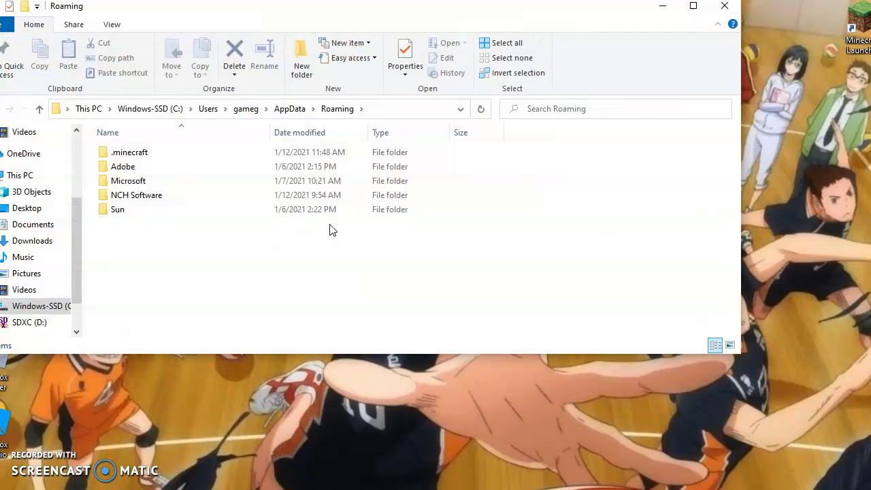
double_click(161, 155)
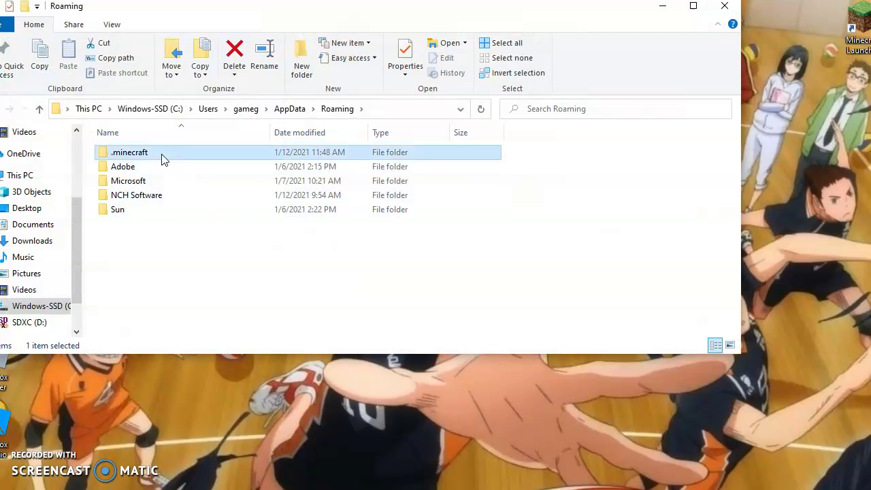
Open the mods folder inside .minecraft, look through its mod files and minimize the window
double_click(122, 324)
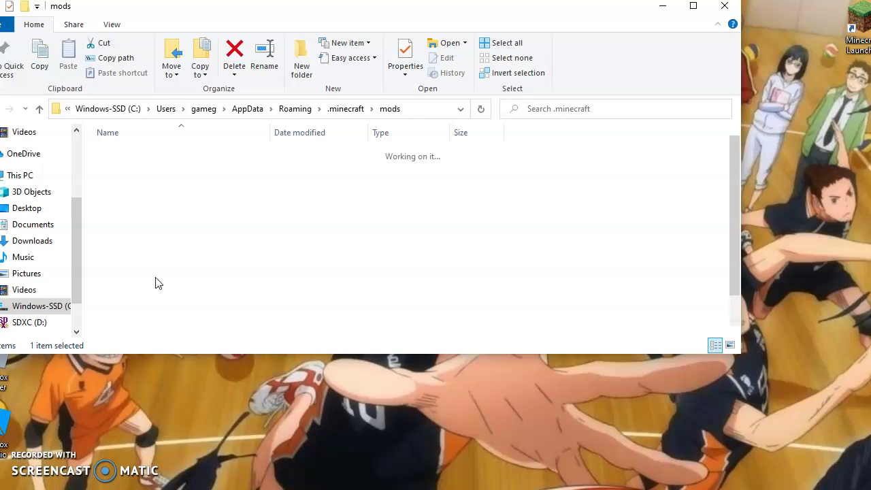
scroll(331, 220, down, 1)
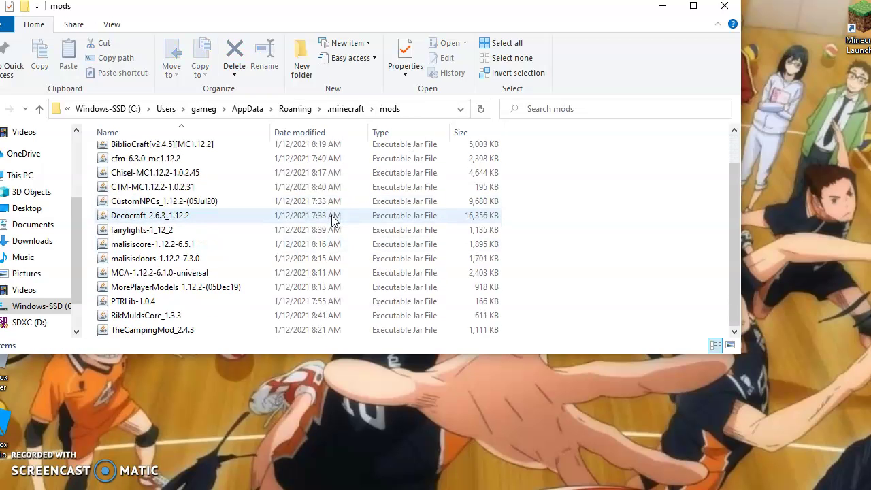
scroll(419, 286, up, 1)
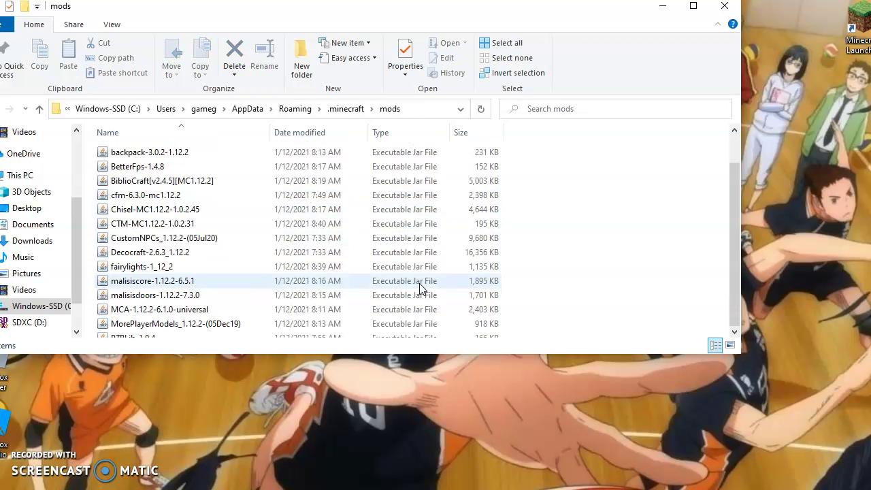
scroll(420, 288, down, 1)
click(662, 7)
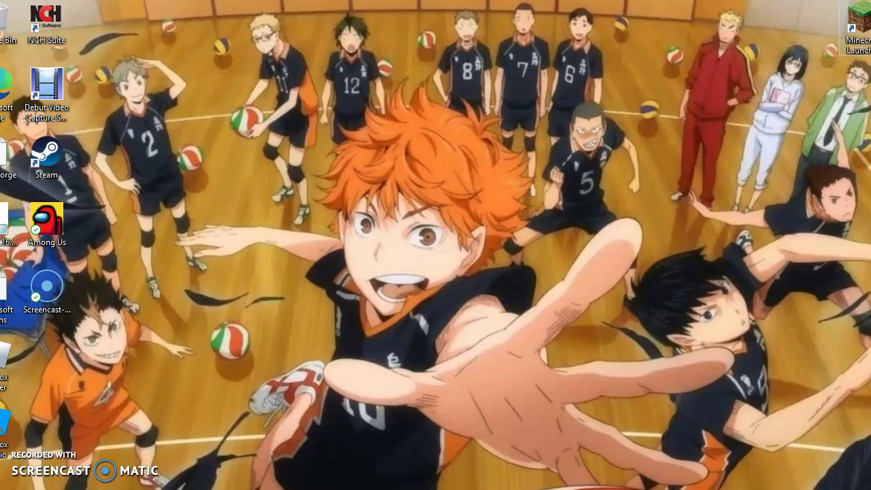
Switch to the Minecraft Launcher and bring up its Java Edition installations list
double_click(851, 27)
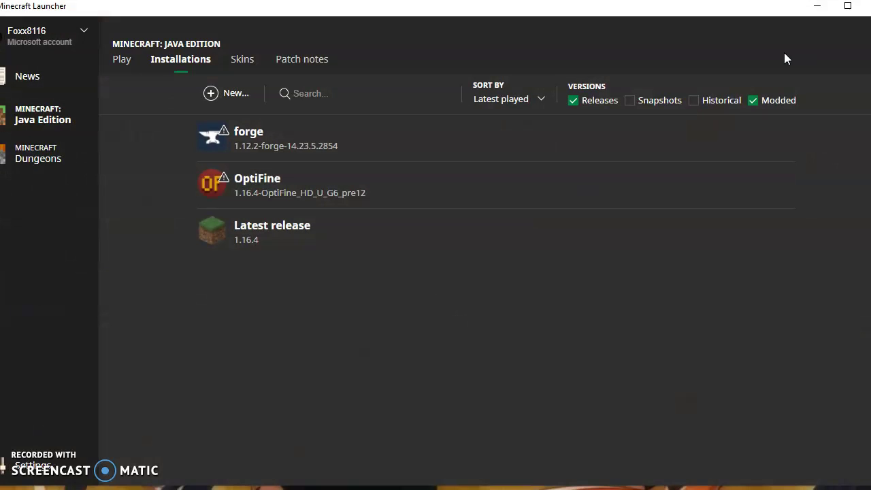
click(817, 8)
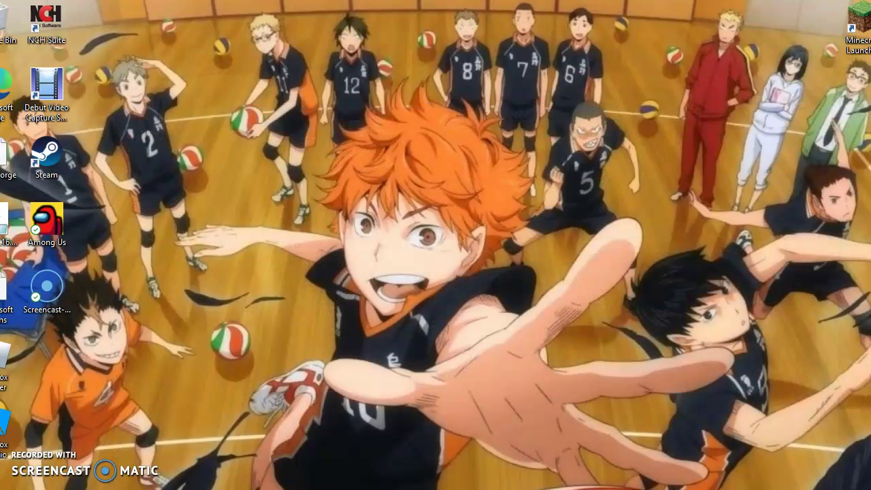
double_click(856, 27)
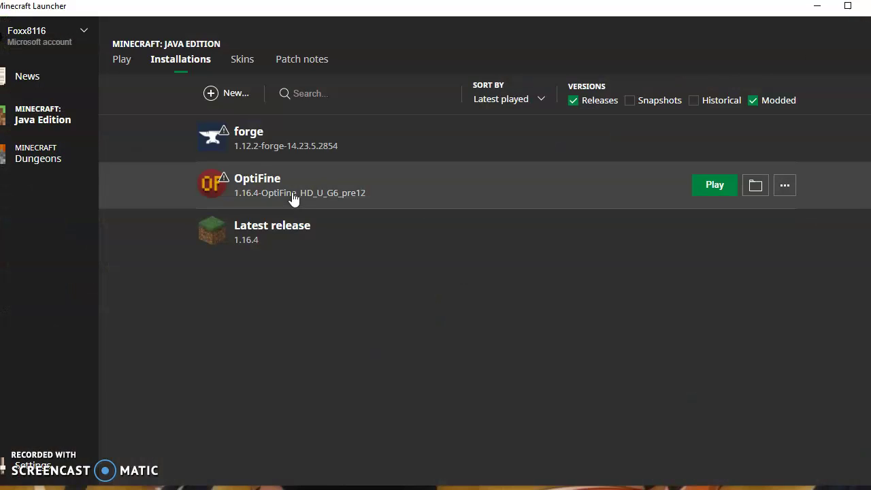
Set the forge installation's version to release 1.12.2-forge-14.23.5.2854, save it and minimize the launcher
click(291, 149)
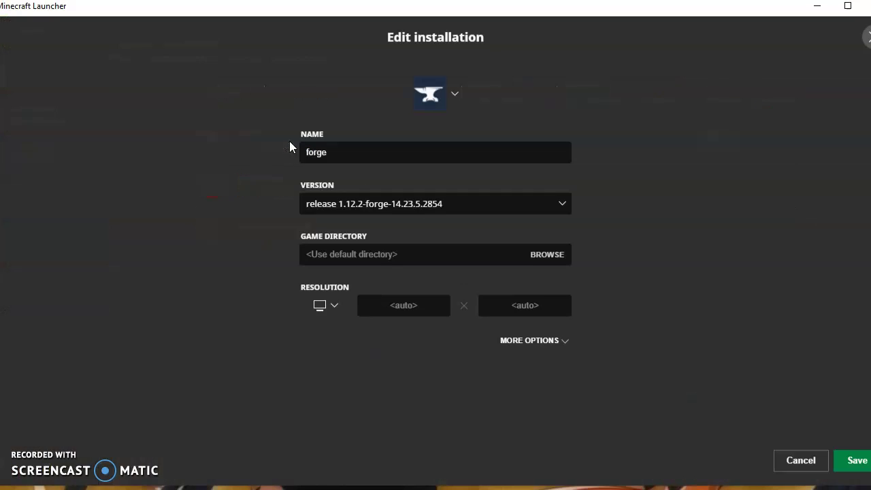
click(459, 205)
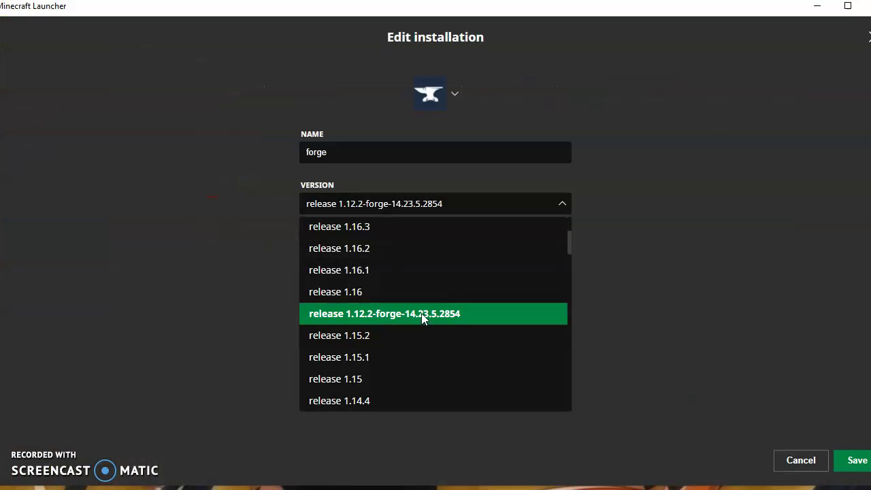
scroll(422, 318, up, 3)
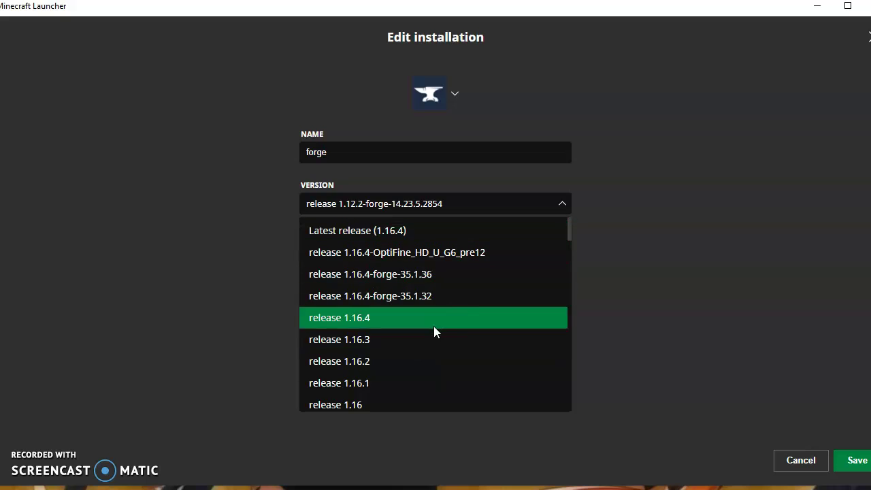
scroll(424, 279, down, 5)
scroll(424, 278, up, 5)
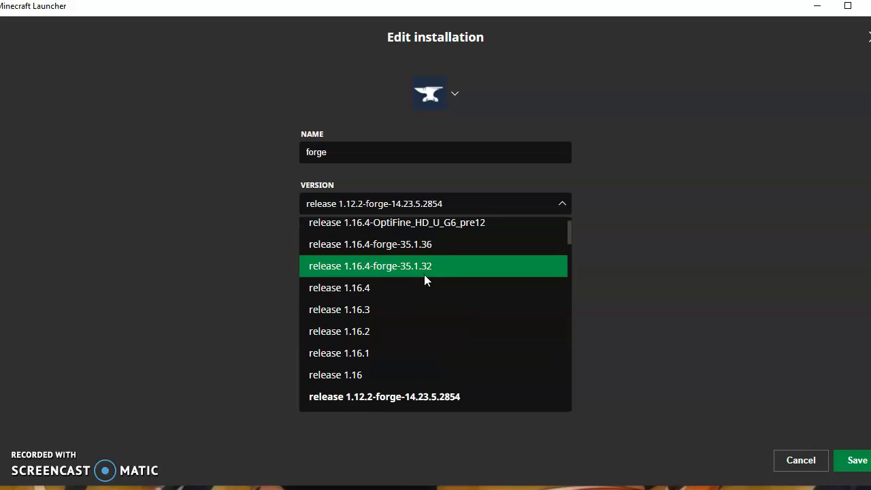
click(432, 396)
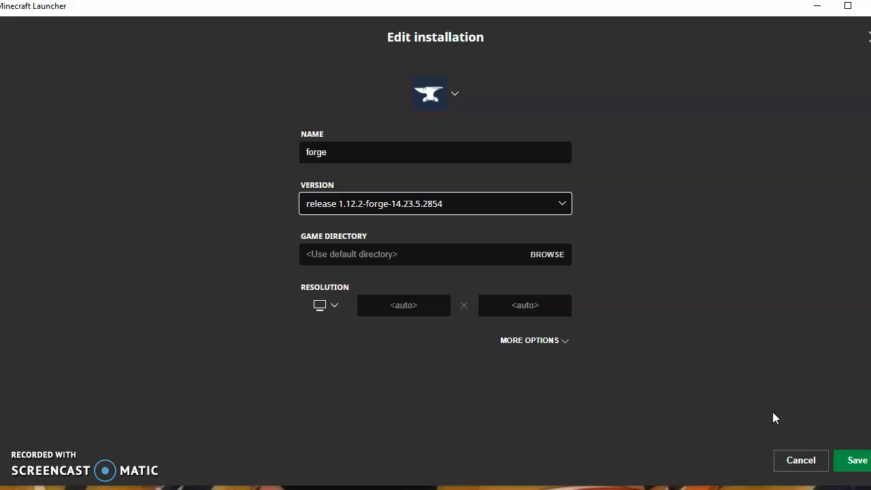
click(856, 462)
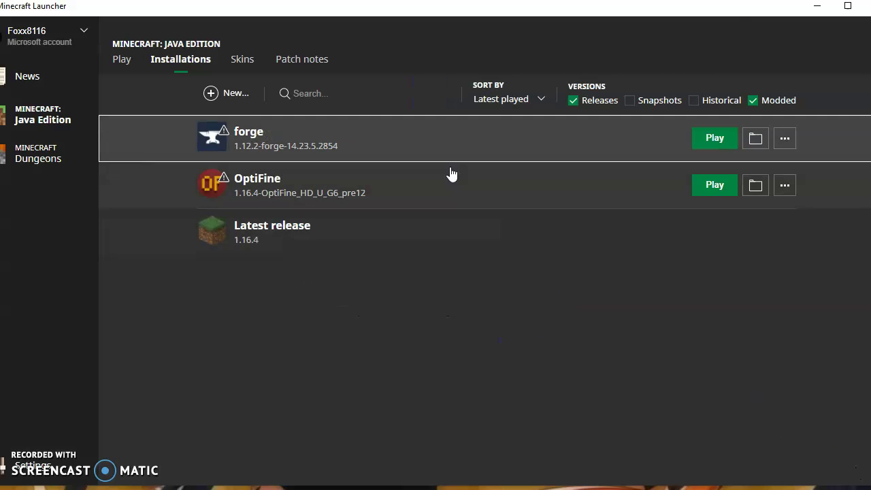
click(817, 8)
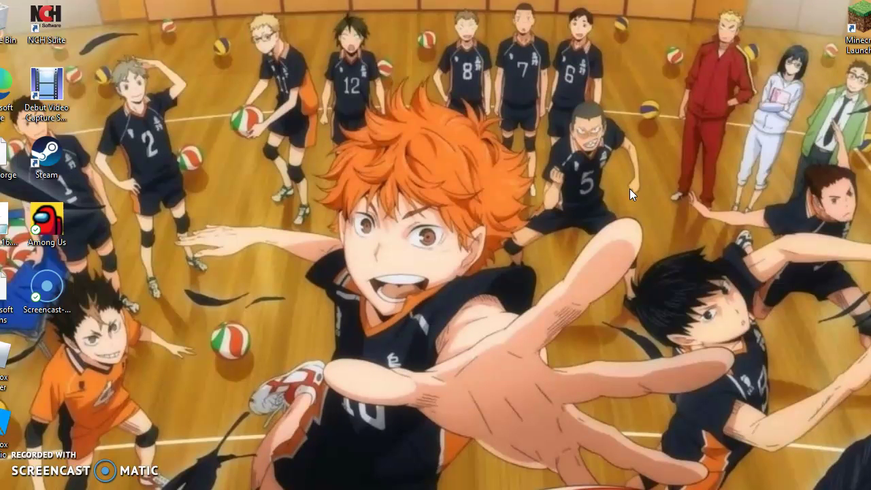
Bring the Minecraft Launcher back up to view the forge installation entry and clear the launcher away again
mouse_move(354, 489)
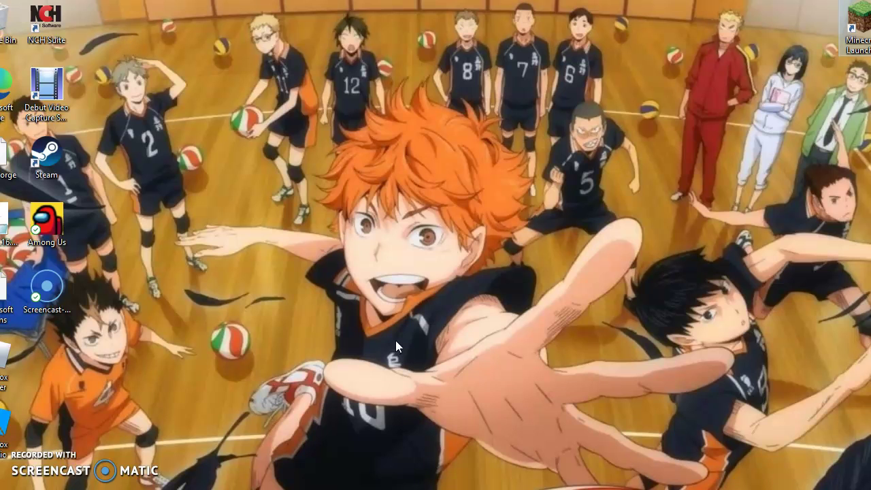
double_click(862, 24)
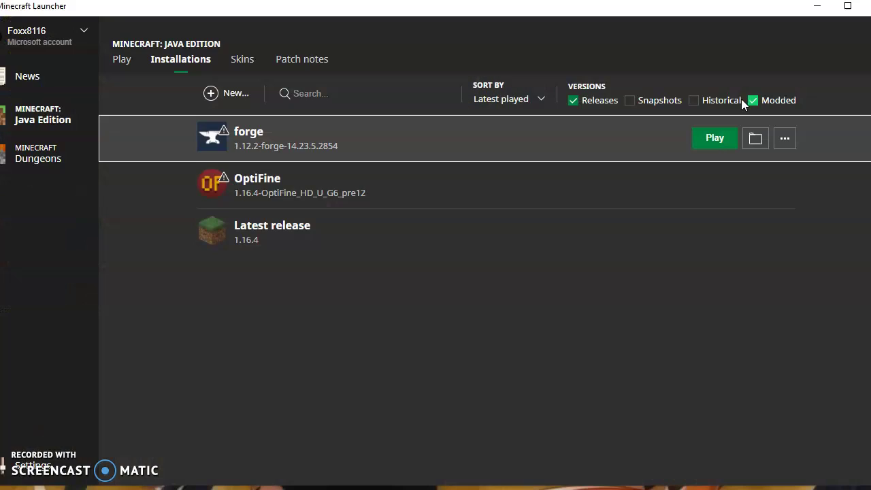
click(867, 14)
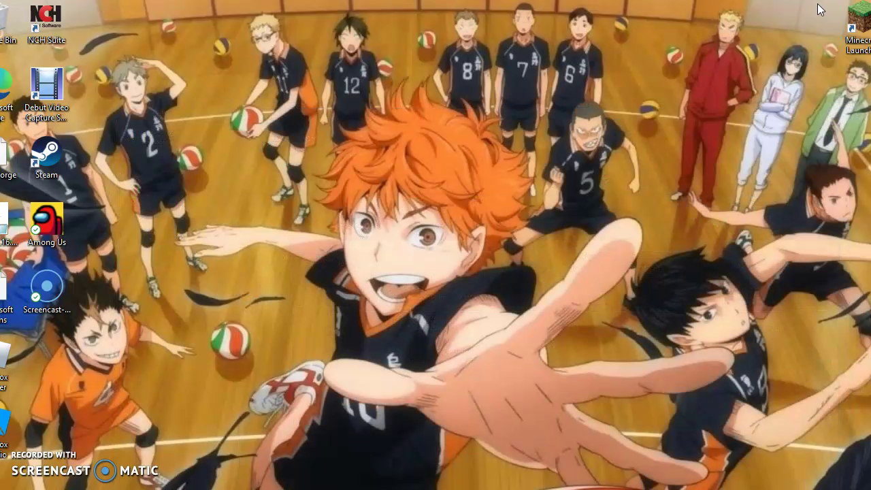